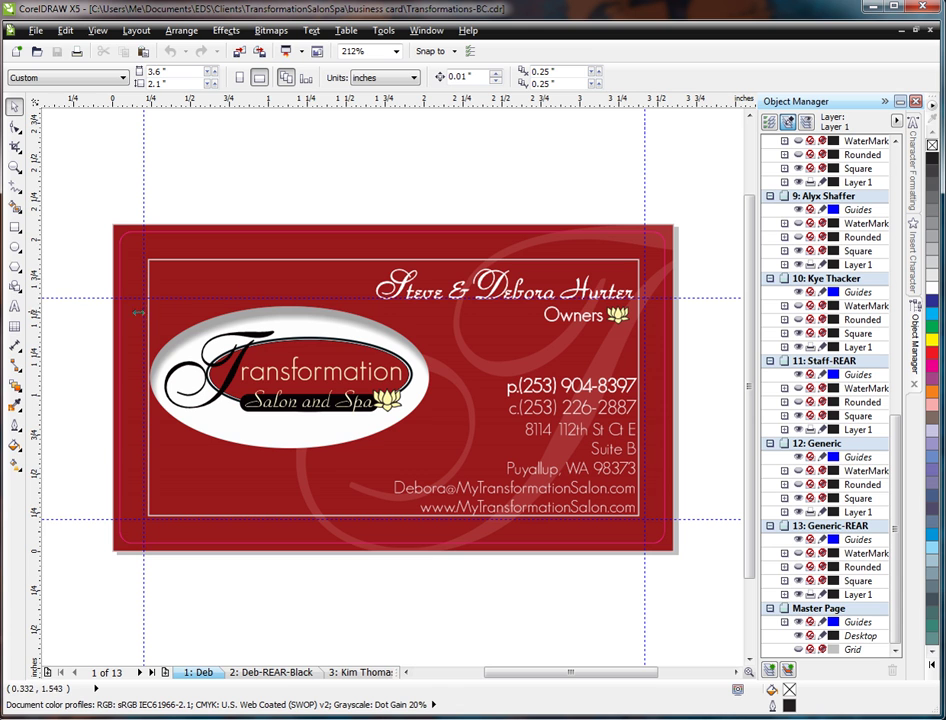
Drag a horizontal guideline higher on the business card.
drag(78, 305, 76, 208)
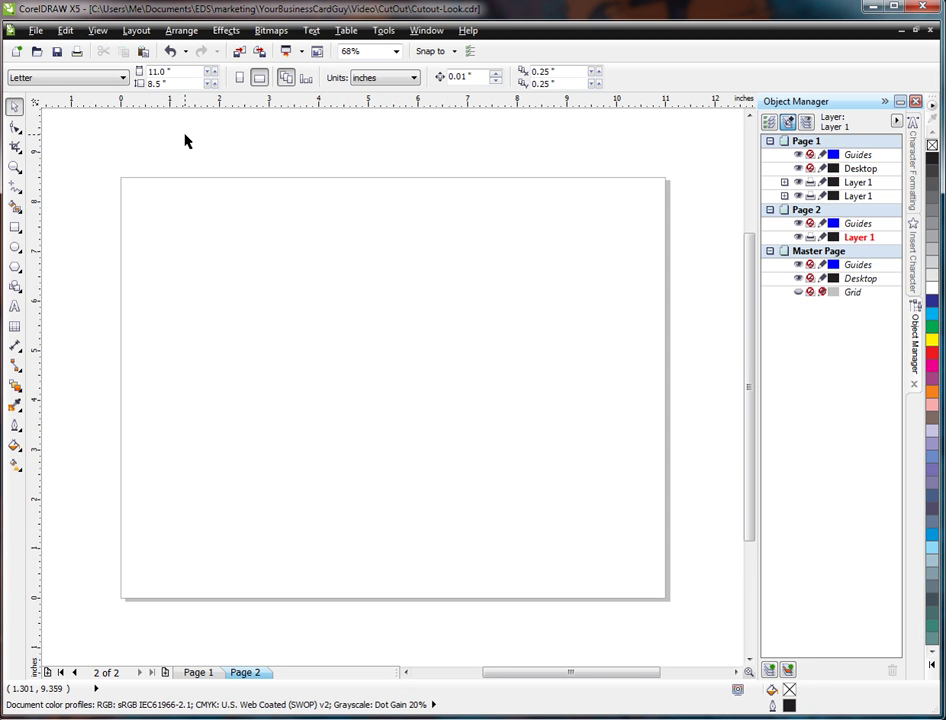
Draw a 7.952 × 4.608 inch rectangle across Page 2 and fill it orange (C:0 M:60 Y:100 K:0).
click(15, 227)
drag(192, 248, 588, 477)
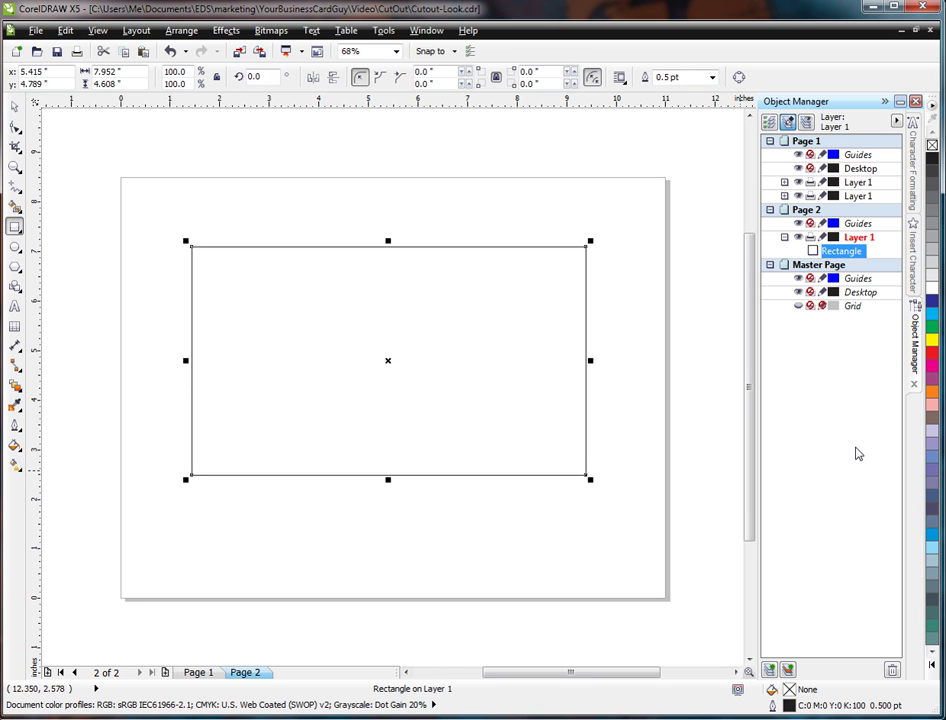
click(932, 392)
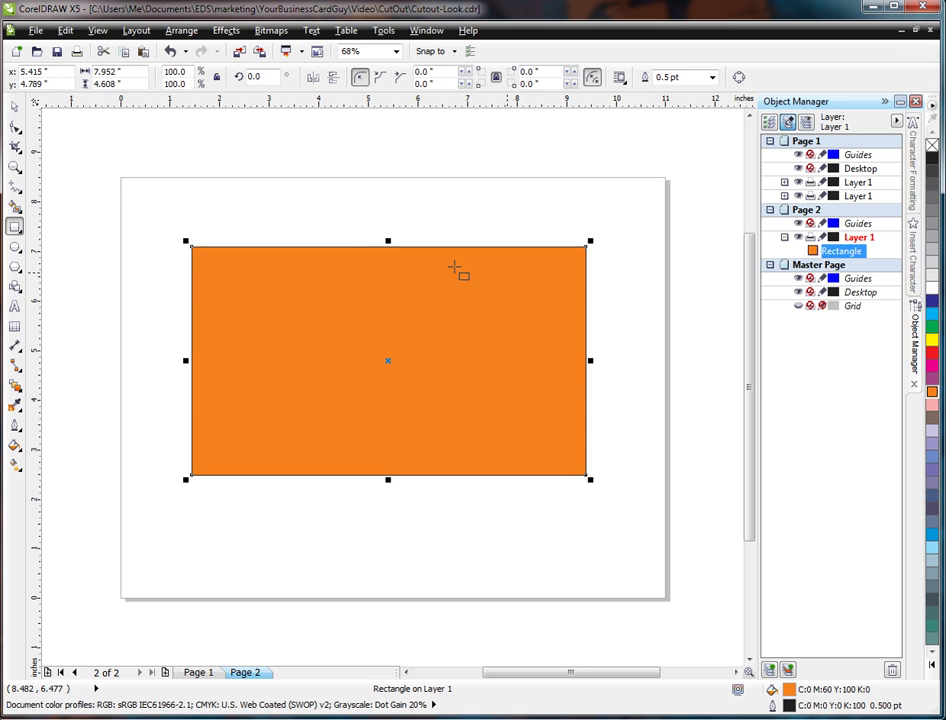
click(16, 110)
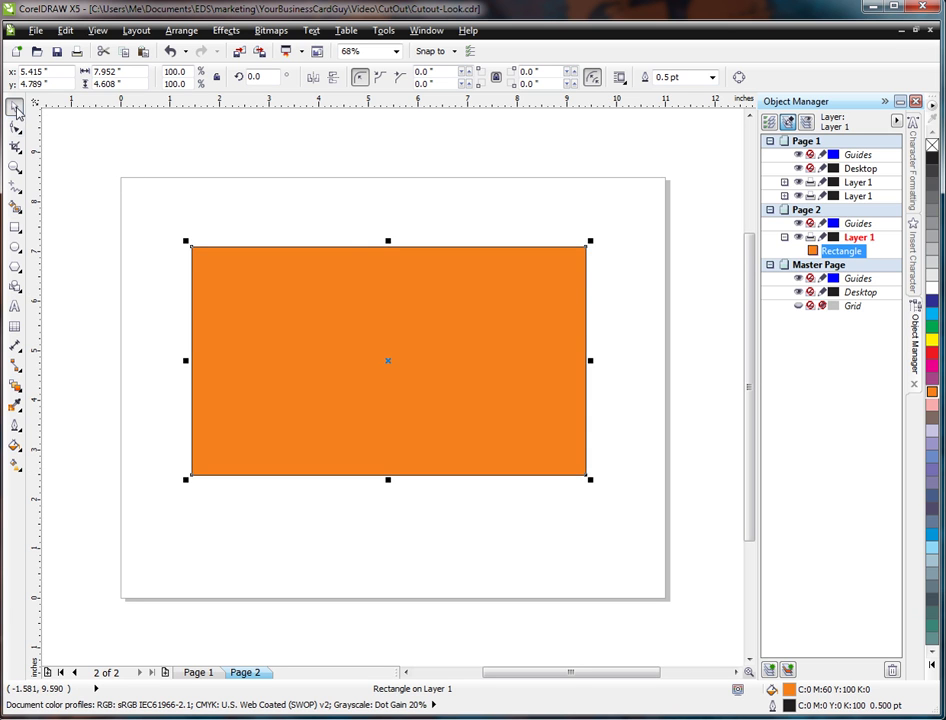
Draw an ellipse over the rectangle's left part, fill it white and remove its outline.
click(15, 246)
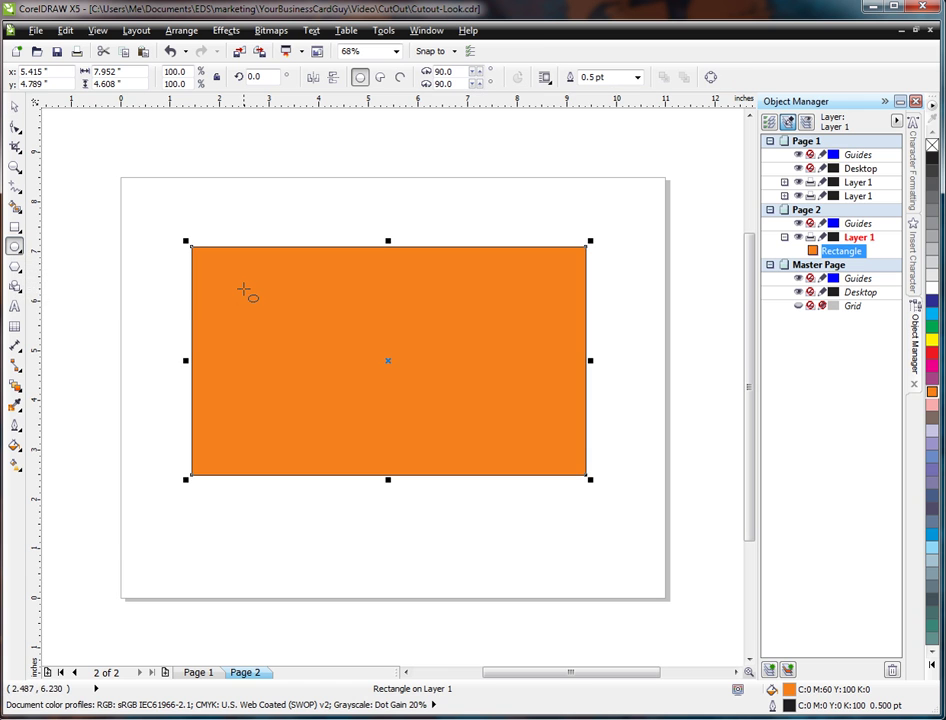
drag(244, 290, 456, 414)
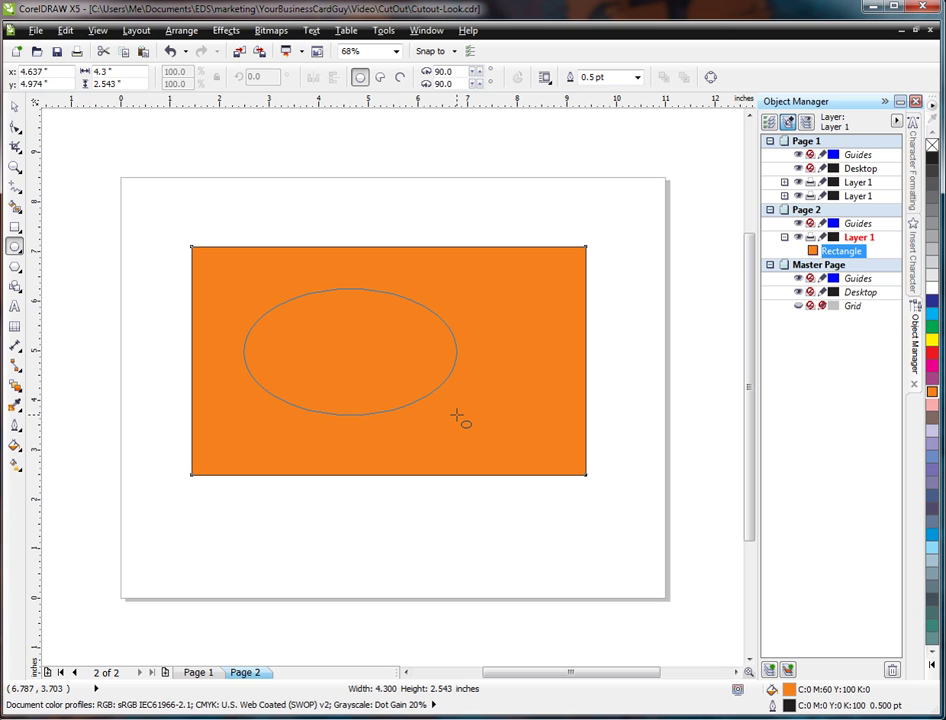
drag(456, 414, 458, 417)
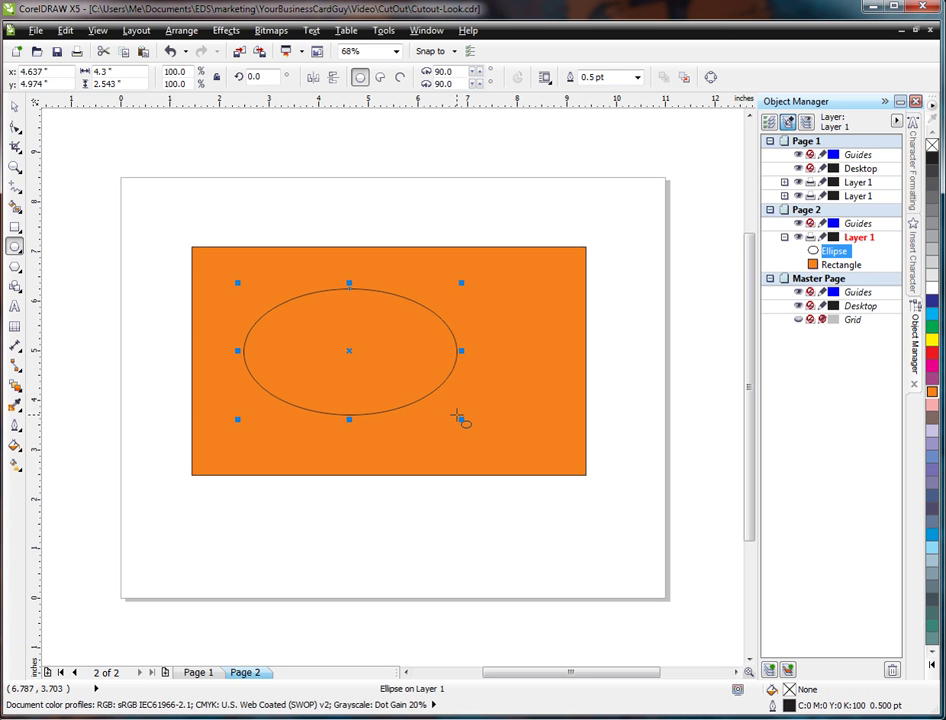
click(935, 291)
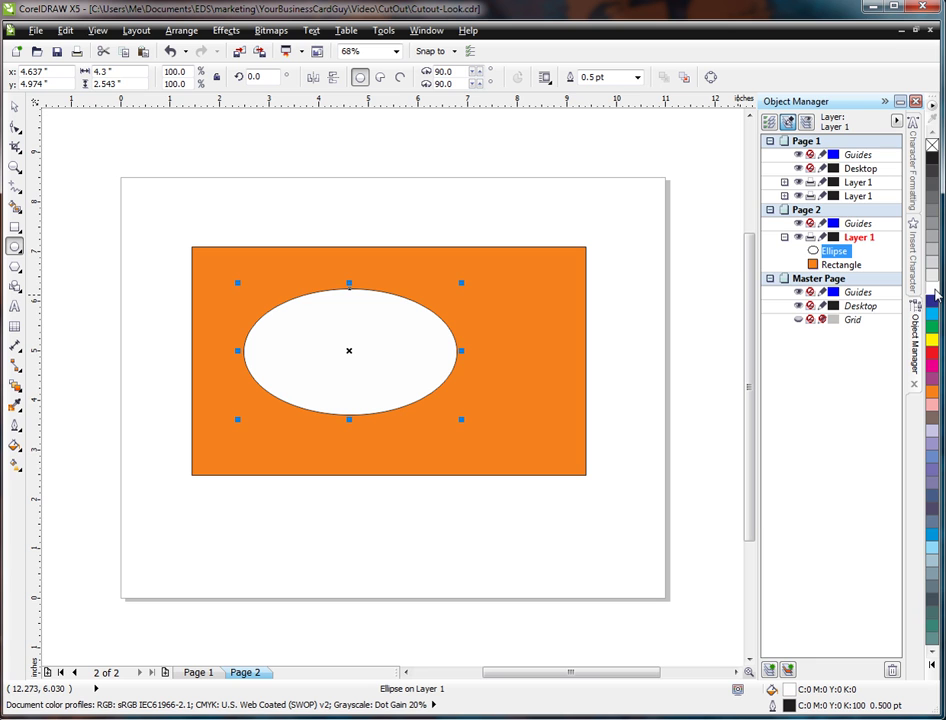
right_click(933, 146)
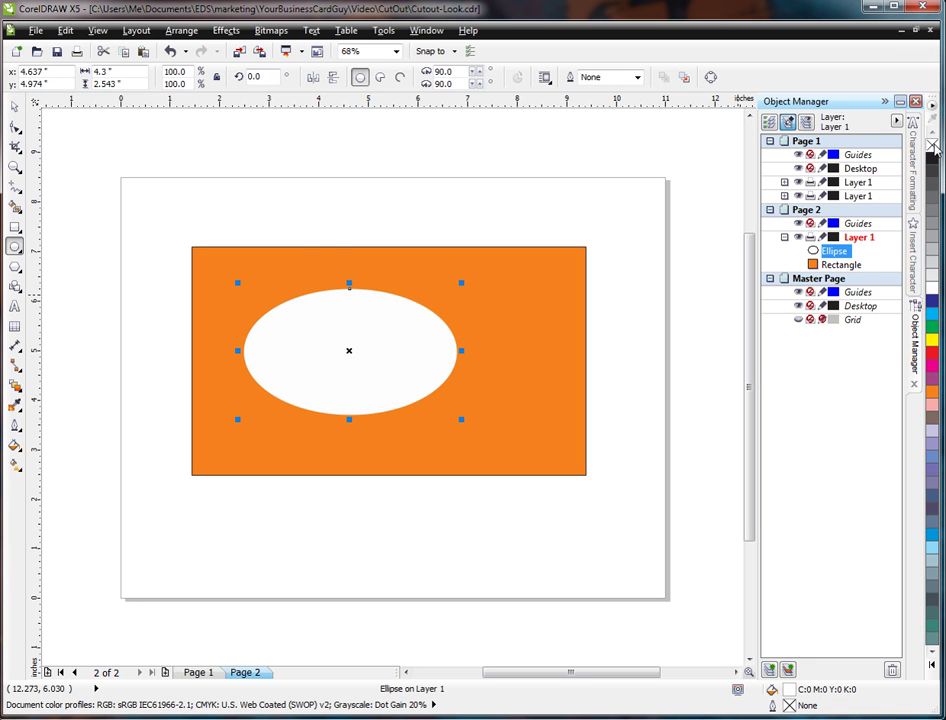
Remove the outline from the orange rectangle.
click(13, 113)
click(488, 238)
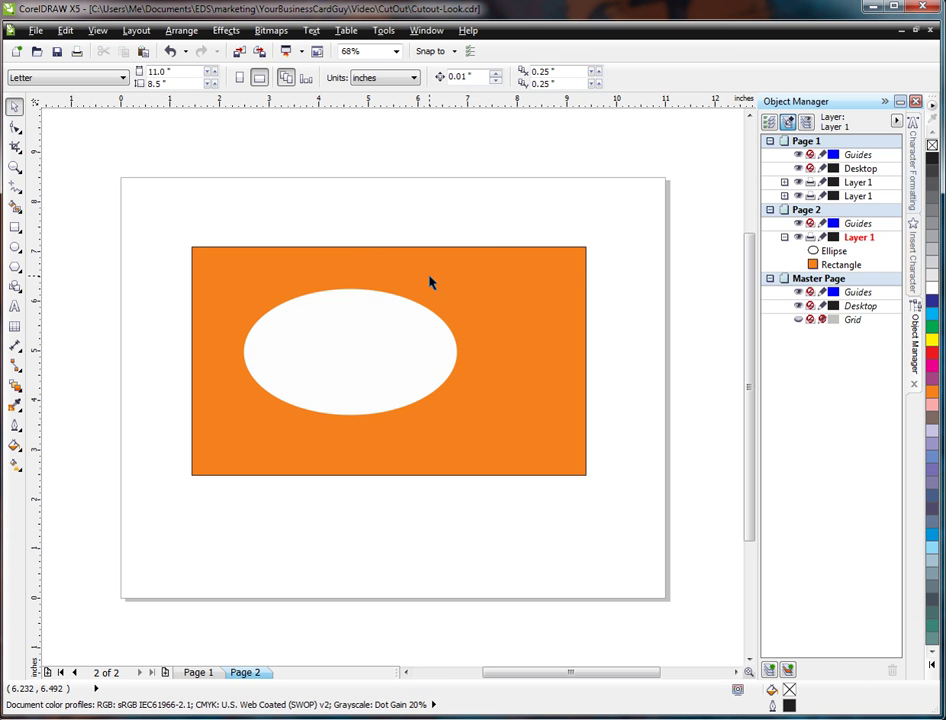
click(562, 270)
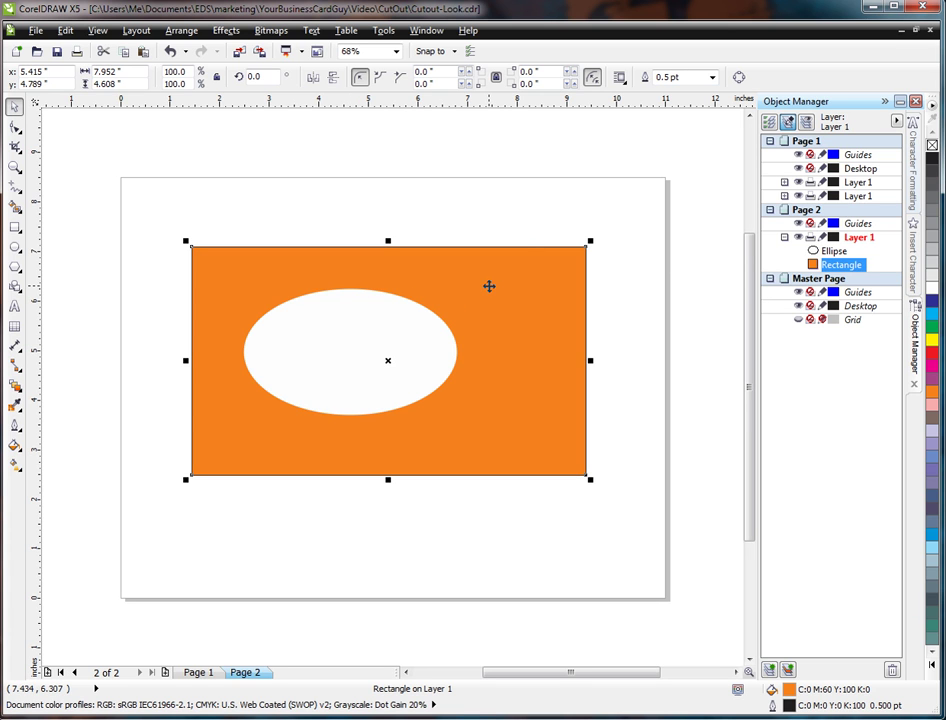
right_click(932, 147)
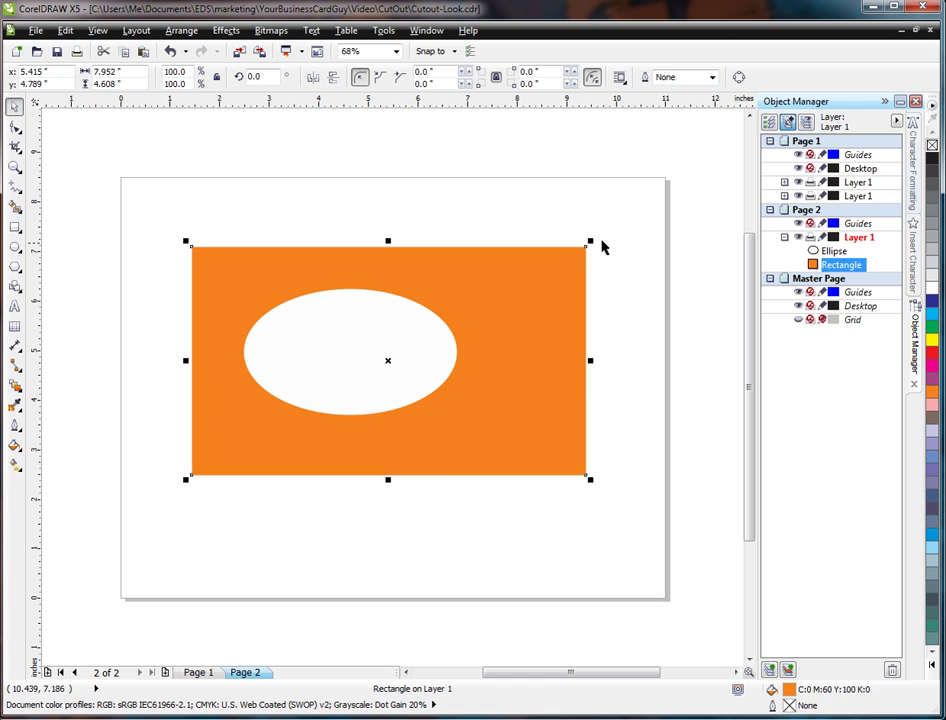
click(487, 222)
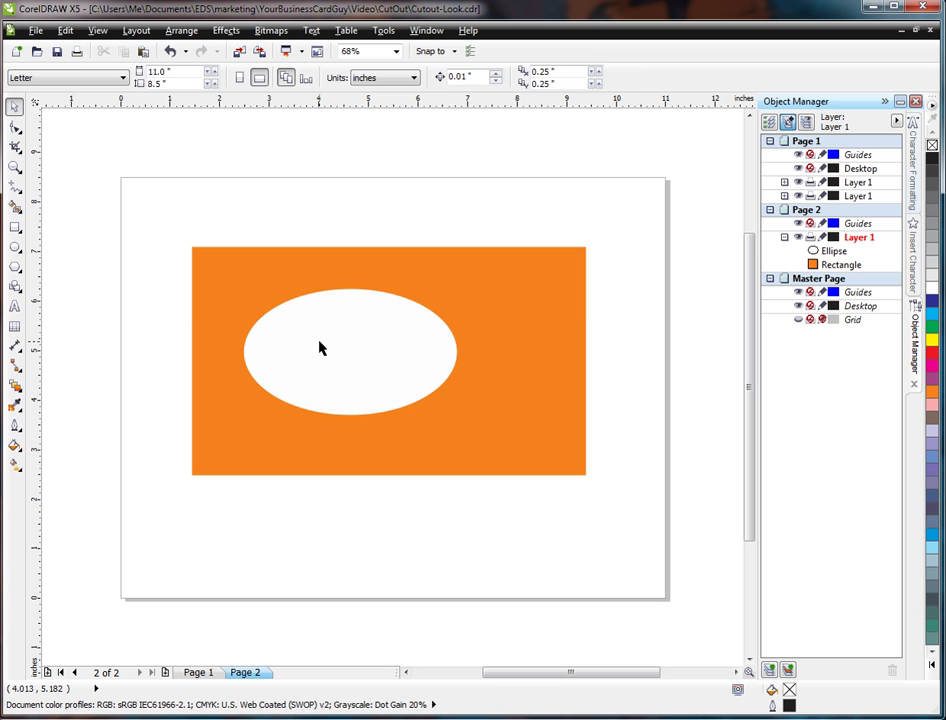
Select the white oval and the orange rectangle, then apply Back minus front to subtract the oval.
click(319, 347)
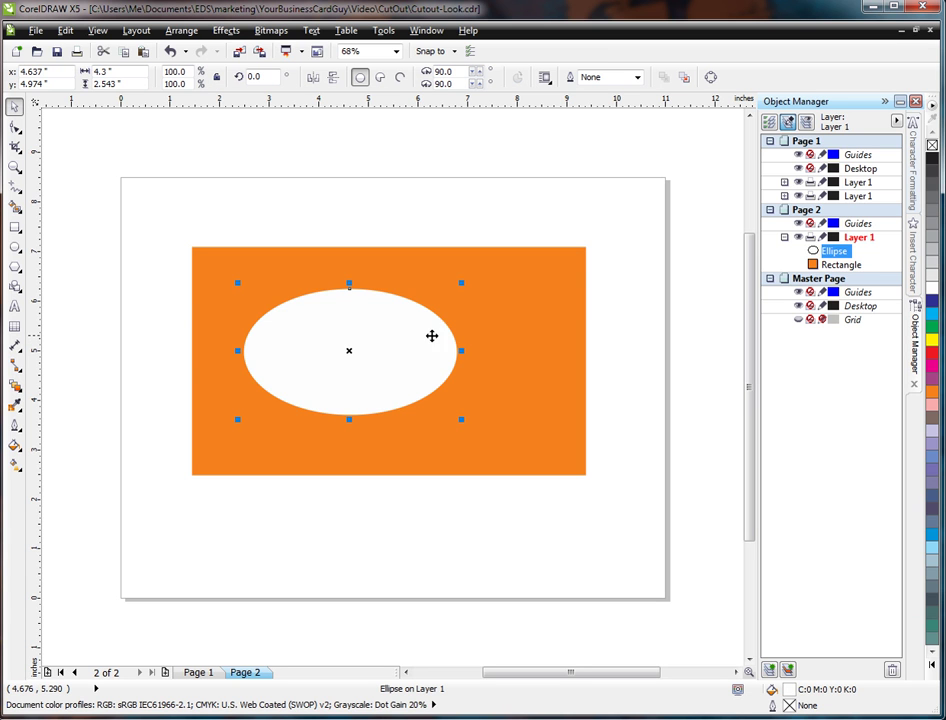
shift+click(522, 343)
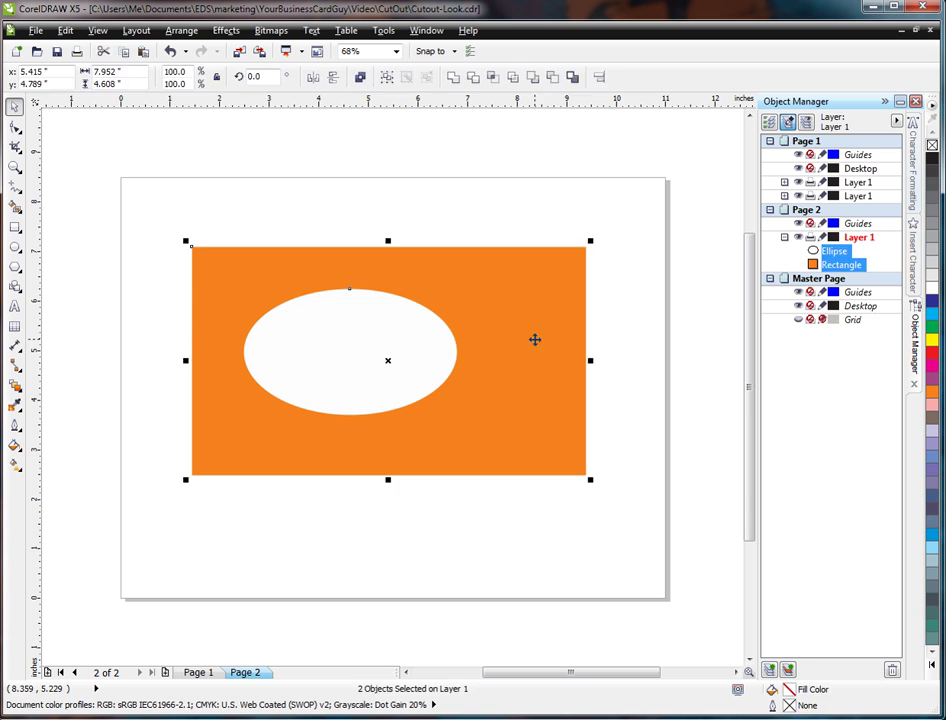
key(Escape)
key(ctrl+z)
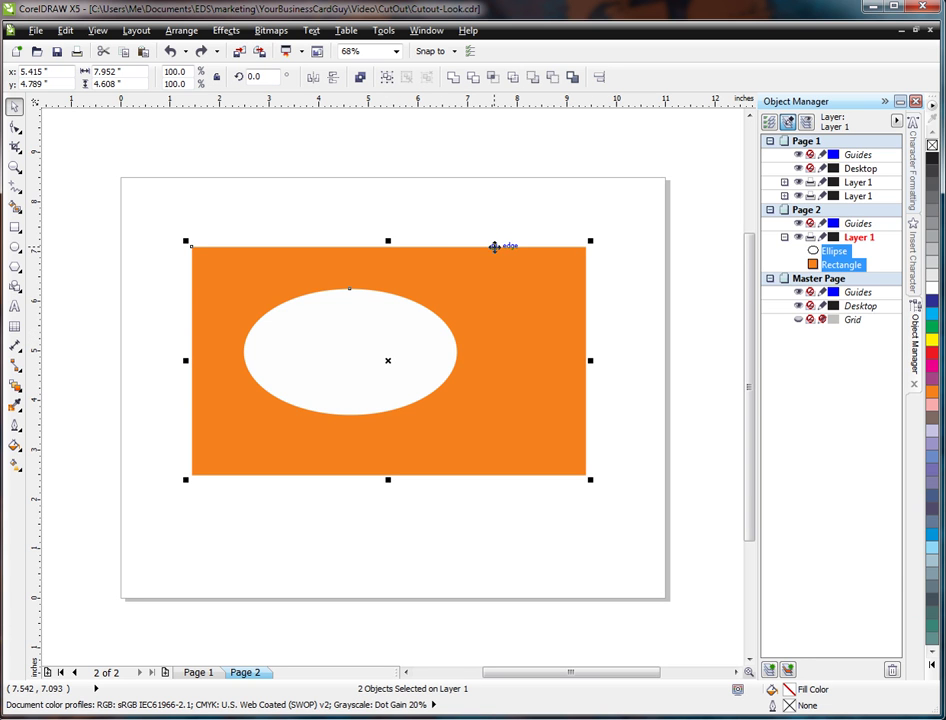
click(553, 88)
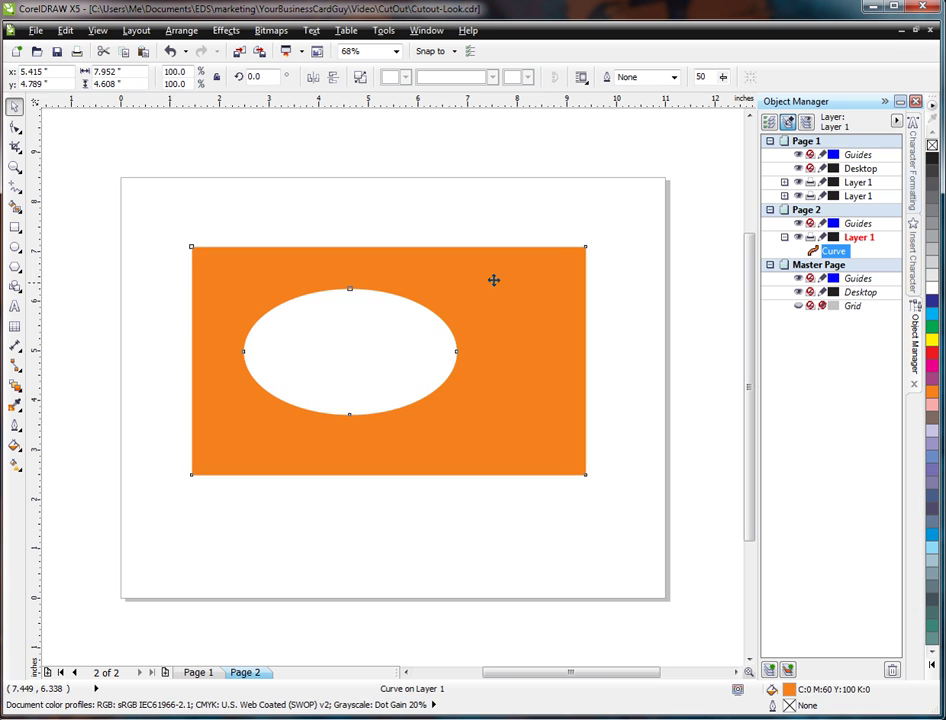
Try repositioning the cut-out shape, then undo the move and deselect it.
mouse_move(494, 285)
mouse_down()
mouse_move(534, 302)
mouse_move(538, 322)
mouse_move(484, 301)
mouse_up()
click(433, 158)
key(ctrl+z)
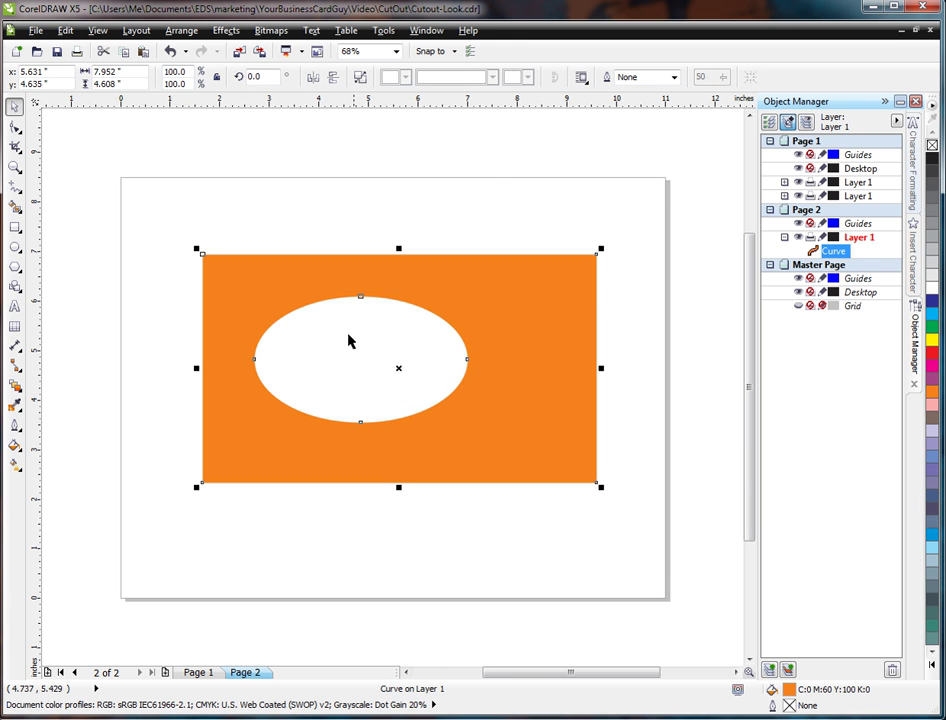
click(583, 160)
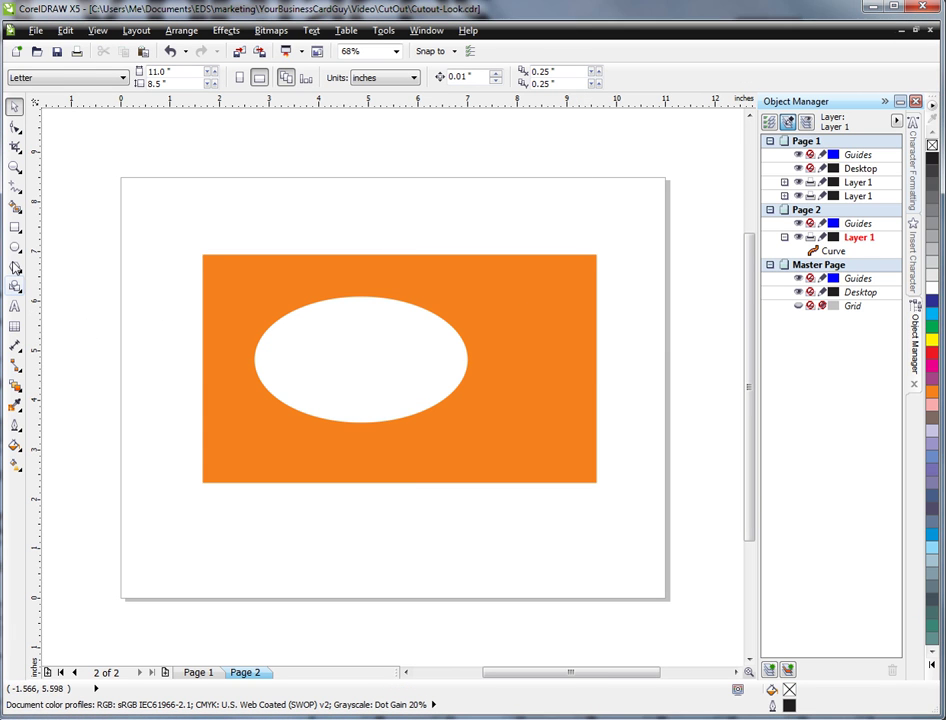
Test the hole with a magenta bar sent behind the shape, delete the bar, and move the shape up-left.
click(15, 227)
drag(92, 331, 381, 372)
key(shift+Page_Down)
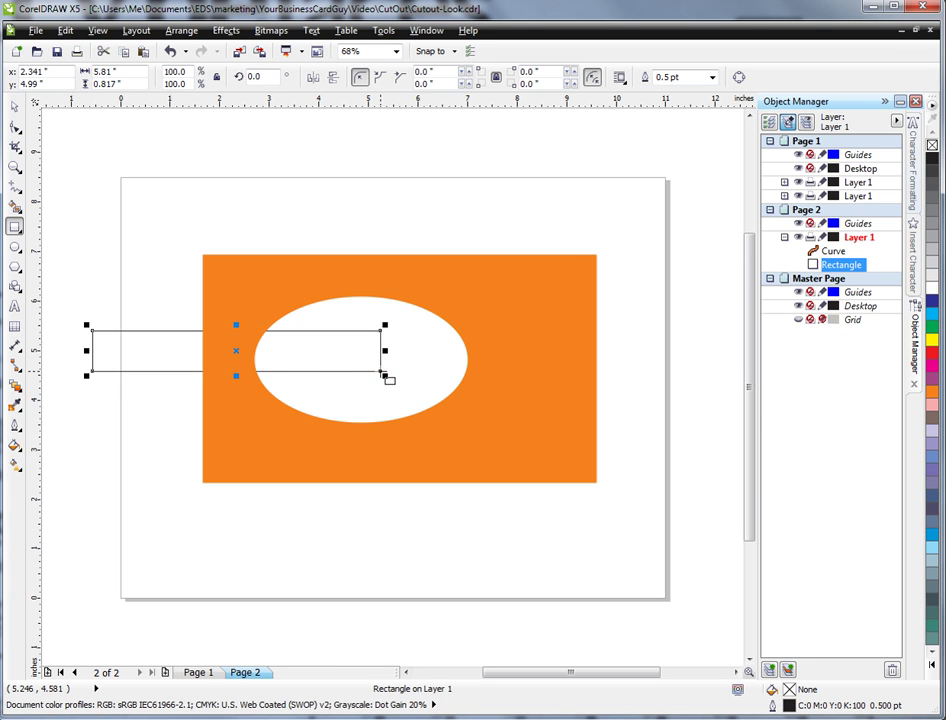
click(933, 366)
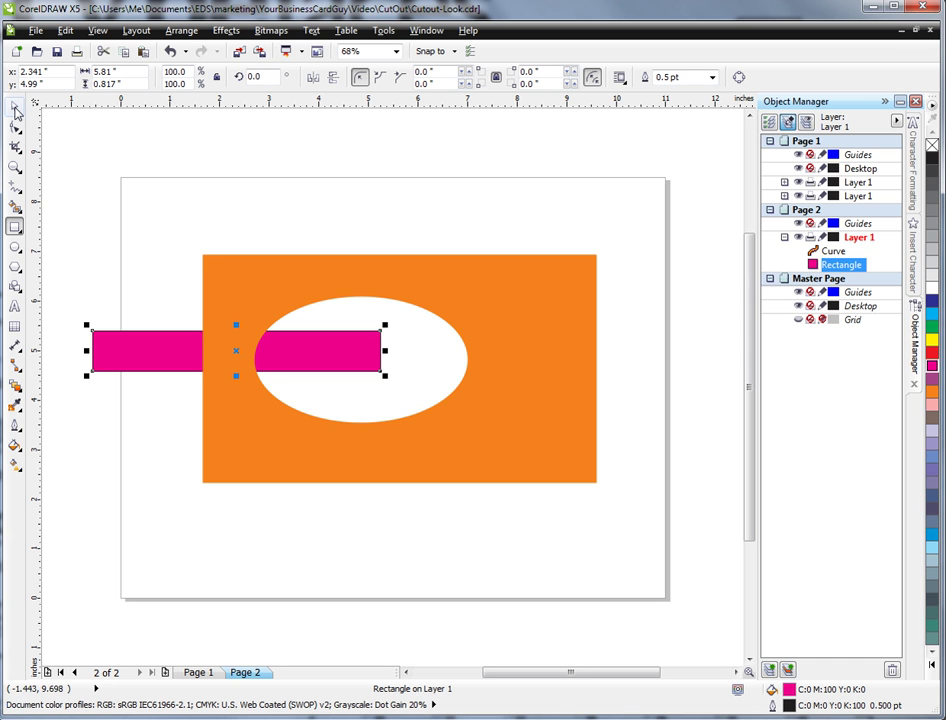
key(space)
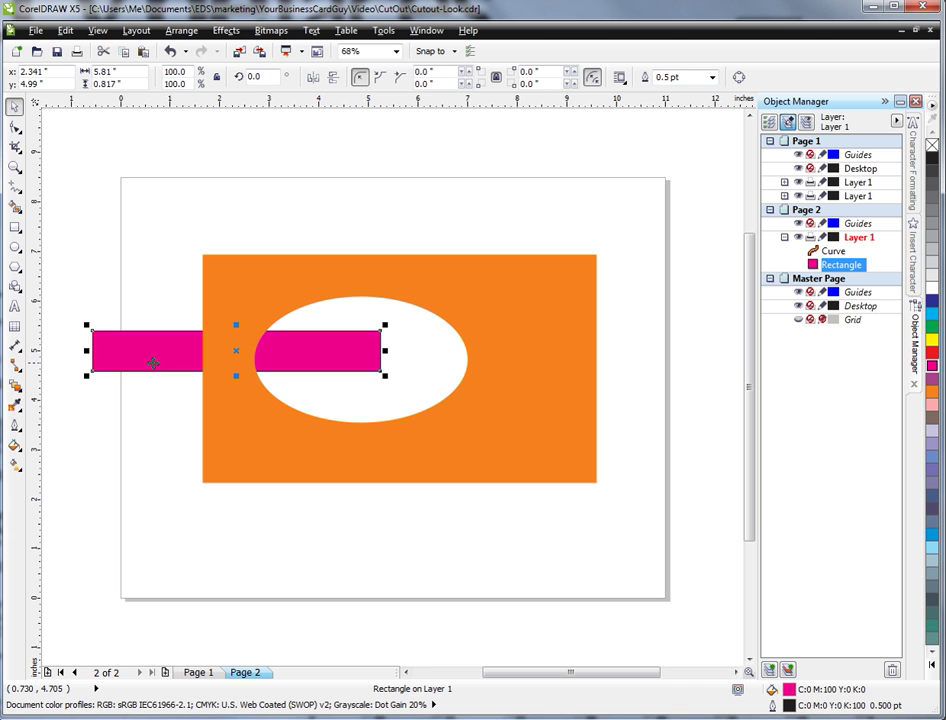
key(Delete)
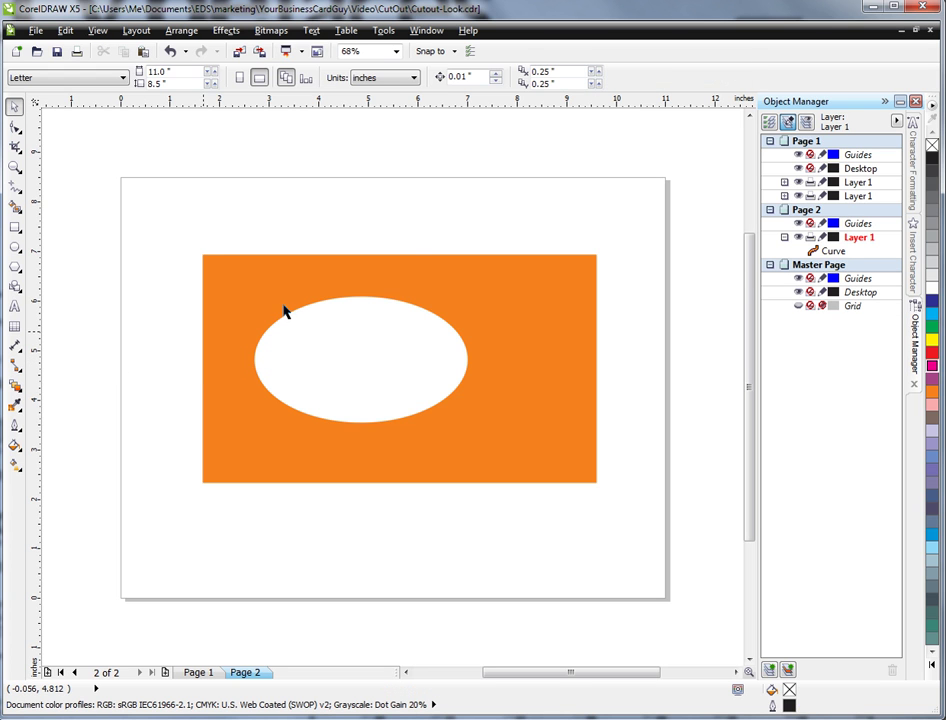
drag(418, 274, 407, 249)
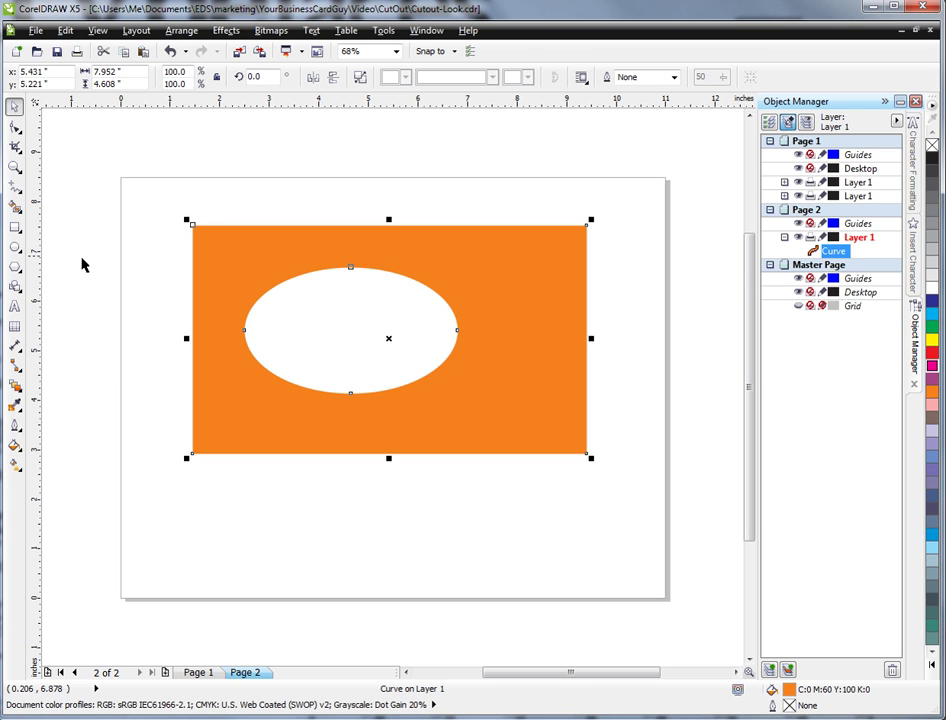
Drag a drop shadow from the cut-out shape toward the lower right, then nudge the shape right and down.
click(16, 389)
click(55, 436)
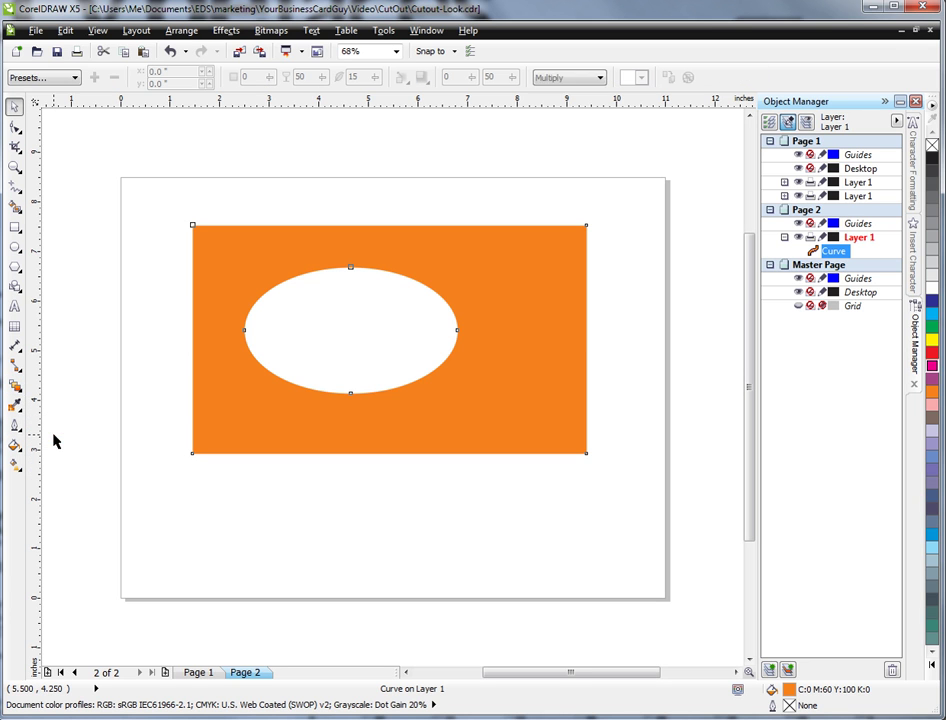
click(73, 77)
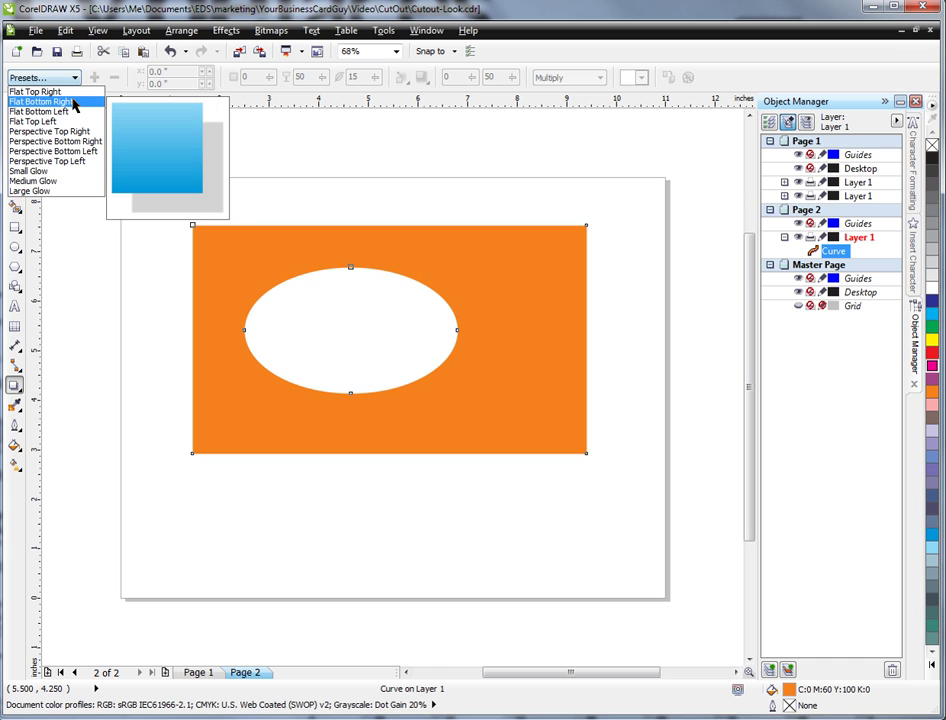
drag(389, 339, 514, 461)
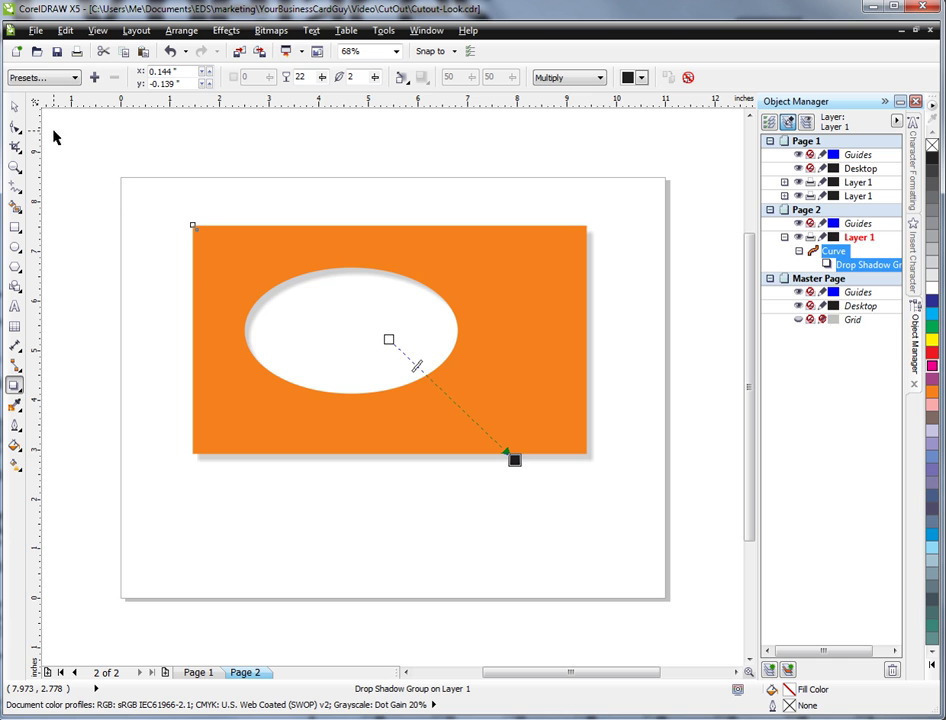
click(14, 106)
click(160, 152)
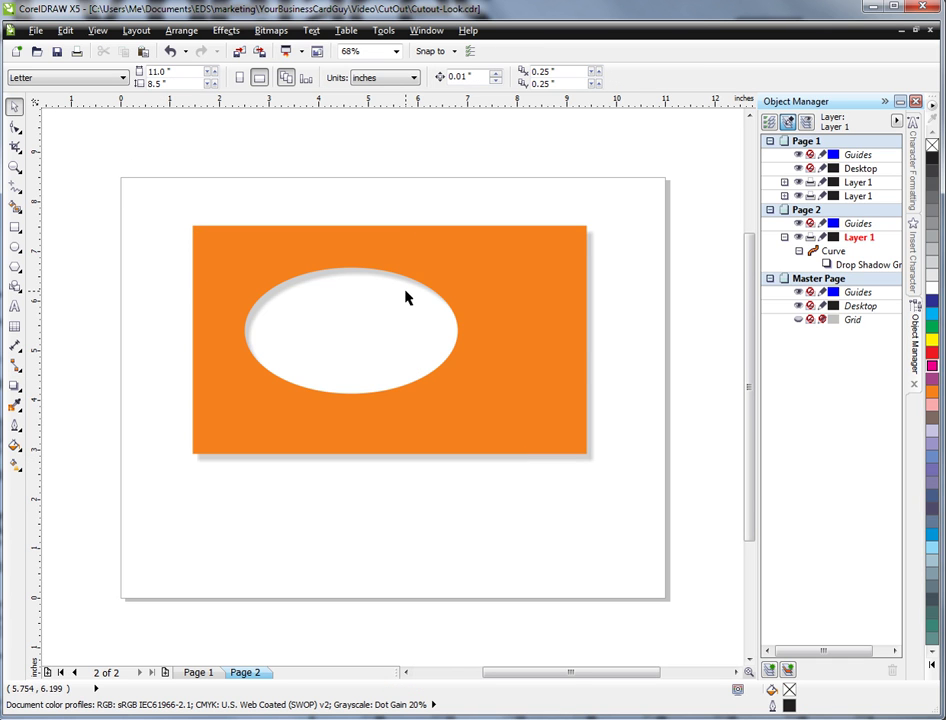
drag(241, 267, 258, 276)
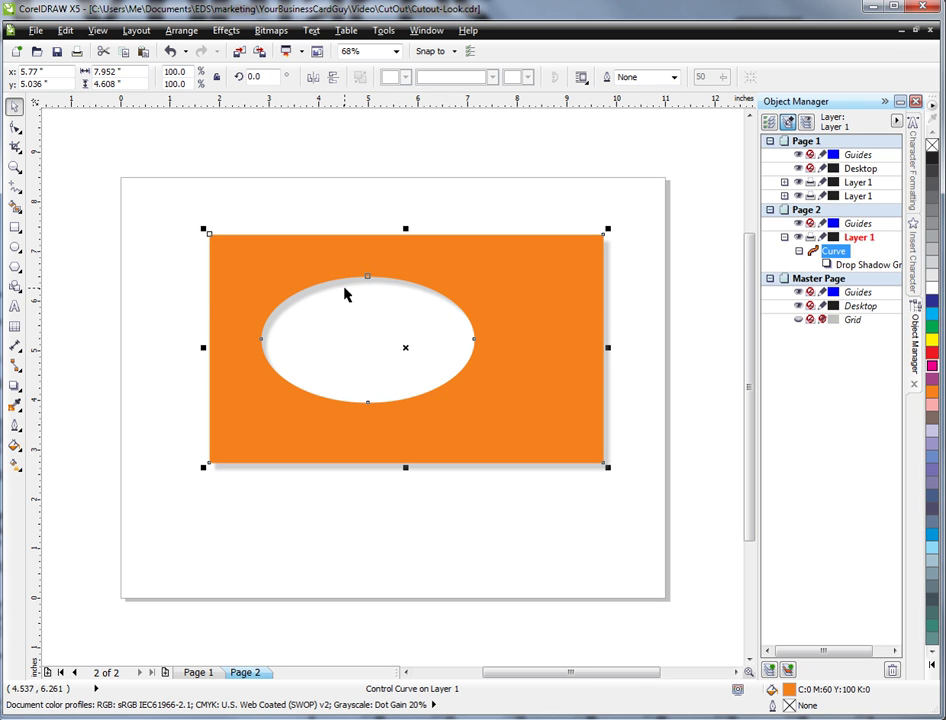
click(98, 266)
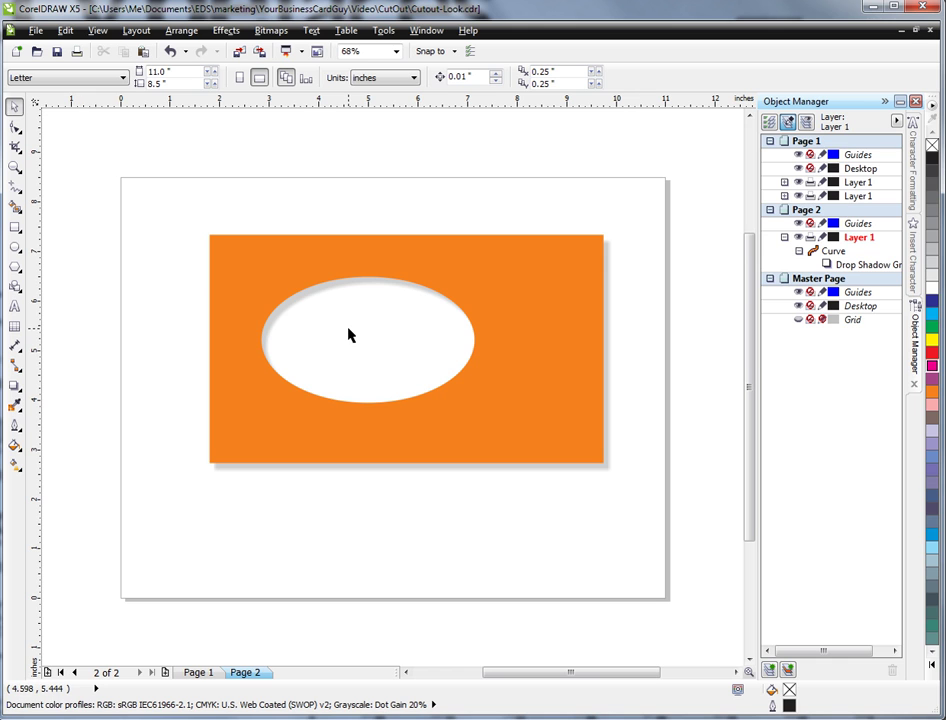